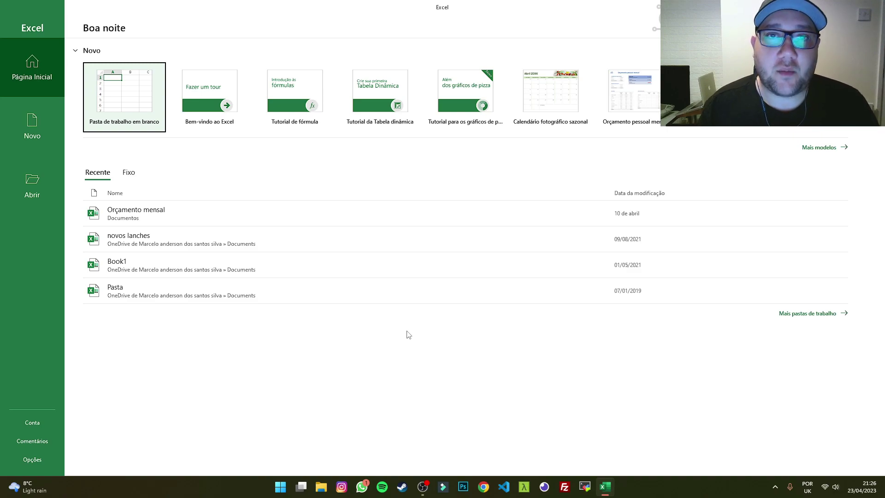
Create a new blank workbook.
left_click(128, 92)
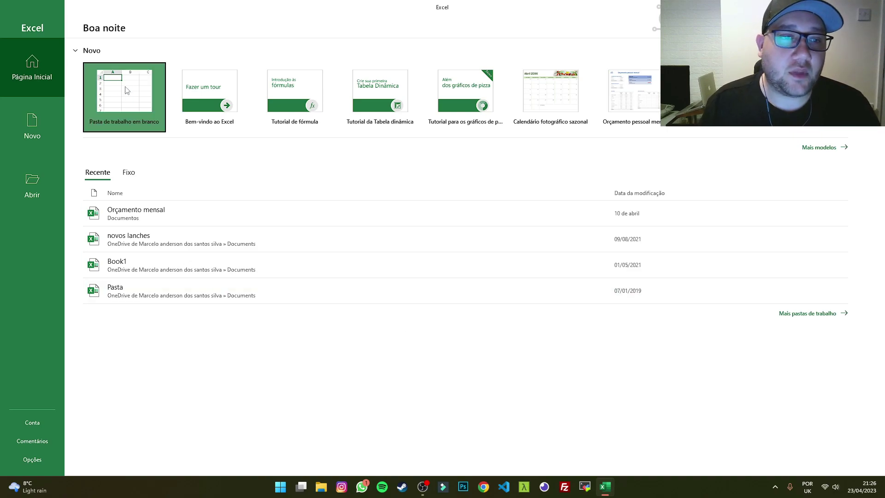
left_click(208, 175)
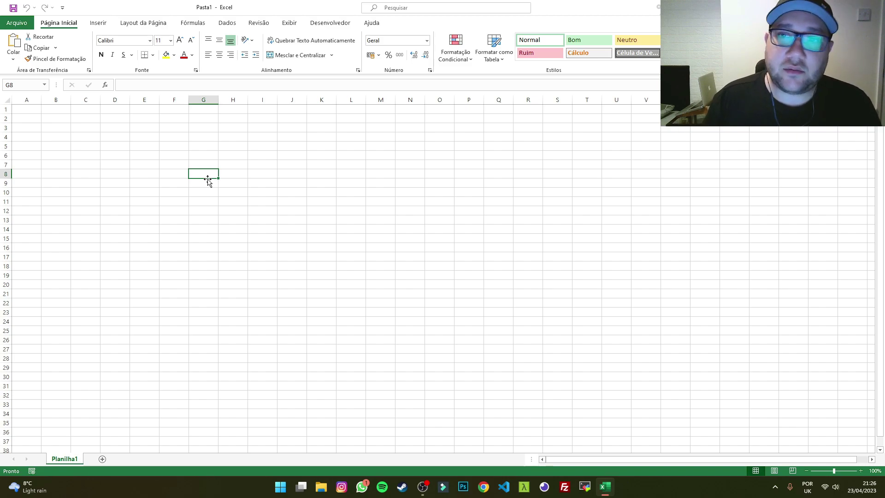
left_click(331, 219)
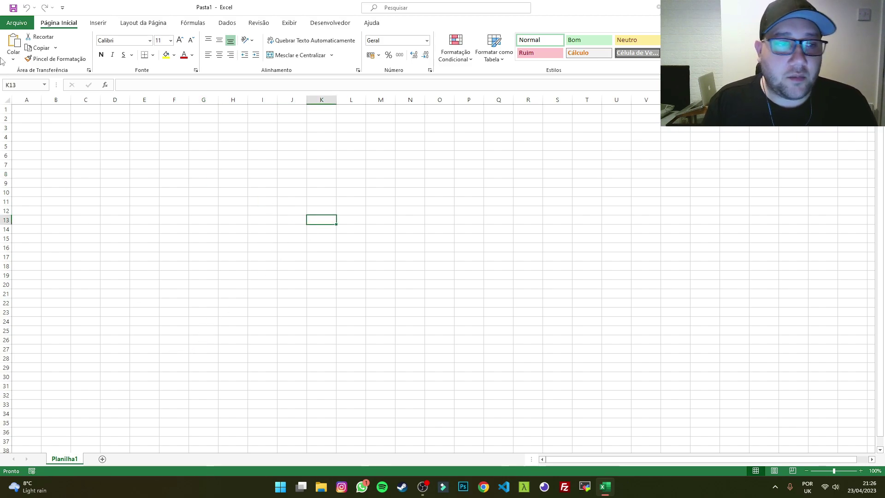
Highlight entire columns A through S, and separately entire rows 1 through 26, to examine the grid's structure.
left_click(26, 99)
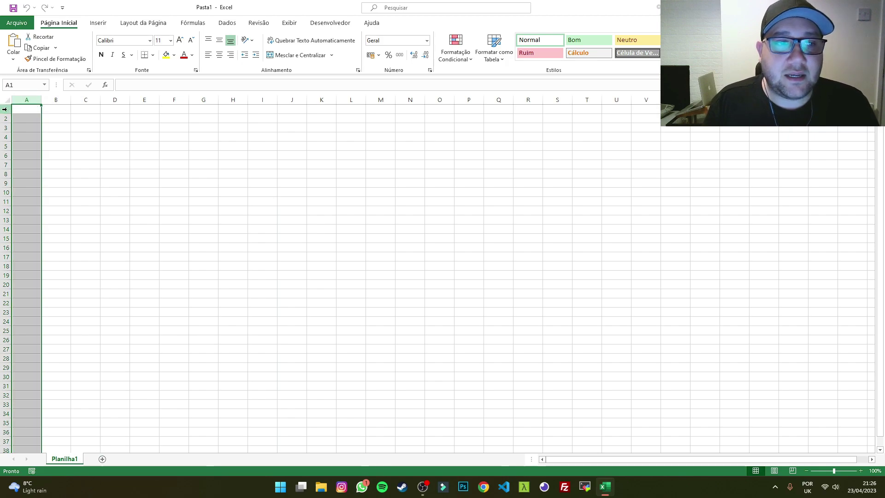
left_click_drag(28, 97, 546, 101)
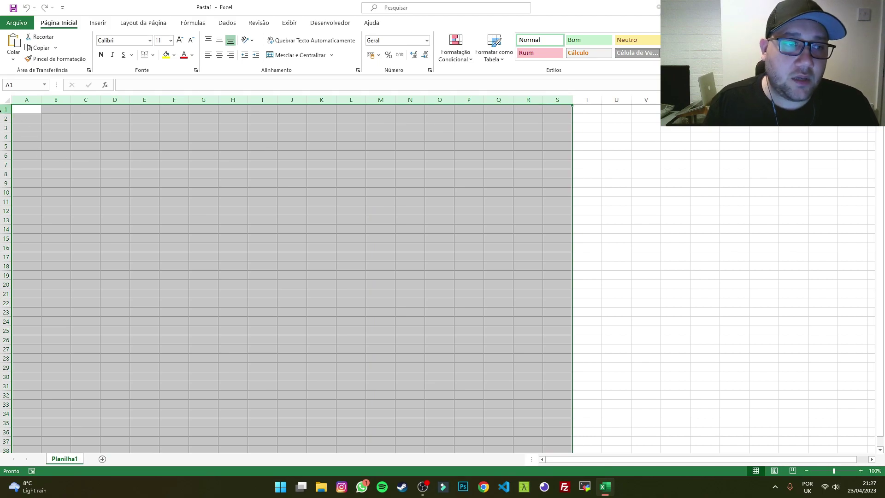
left_click(51, 117)
left_click_drag(7, 110, 7, 341)
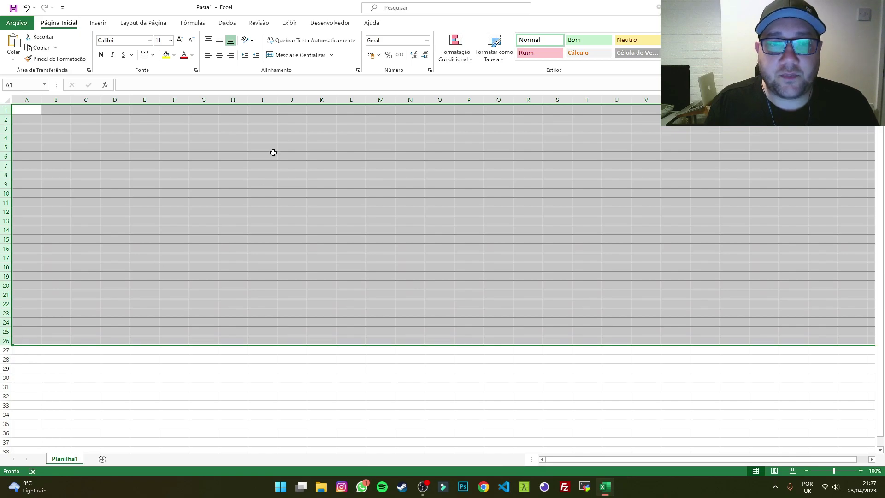
left_click(273, 153)
Select individual cells such as A1, B2, F8 and C6 to examine how the cell address reflects column and row.
left_click(88, 136)
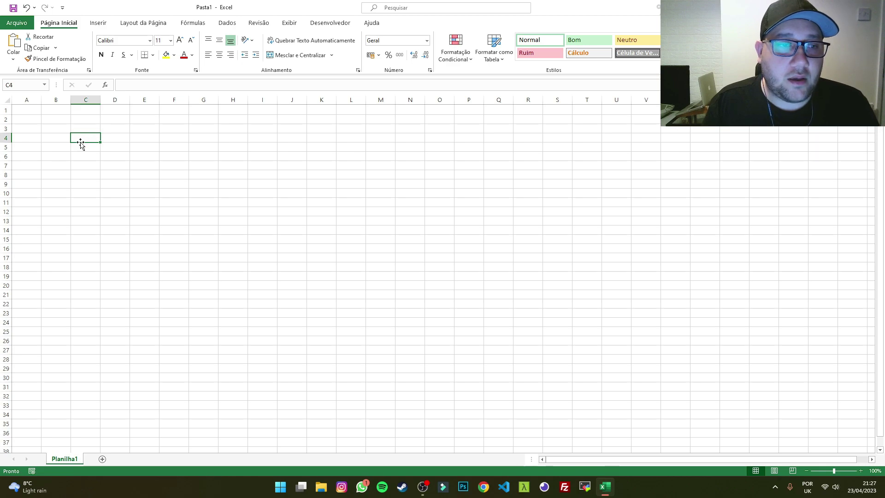
left_click(60, 128)
left_click(115, 121)
left_click(149, 147)
mouse_move(27, 109)
left_mouse_down()
mouse_move(68, 149)
mouse_move(474, 427)
mouse_move(193, 257)
mouse_move(30, 106)
left_mouse_up()
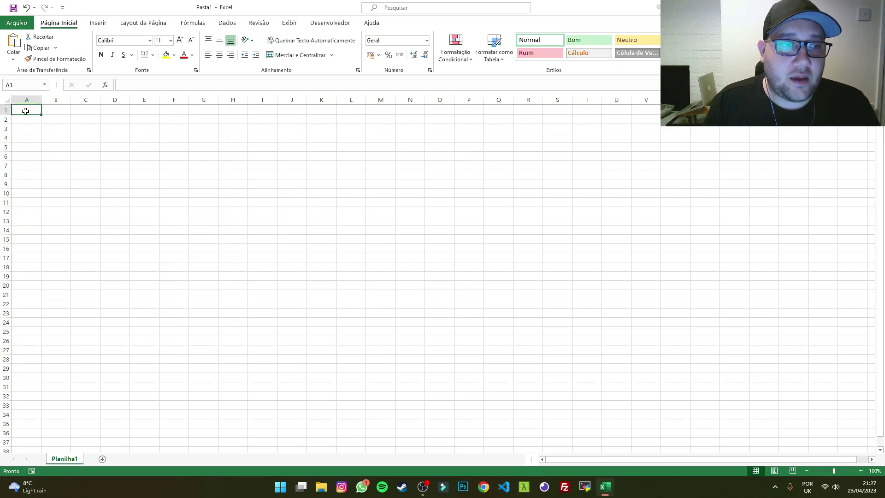
left_click(55, 121)
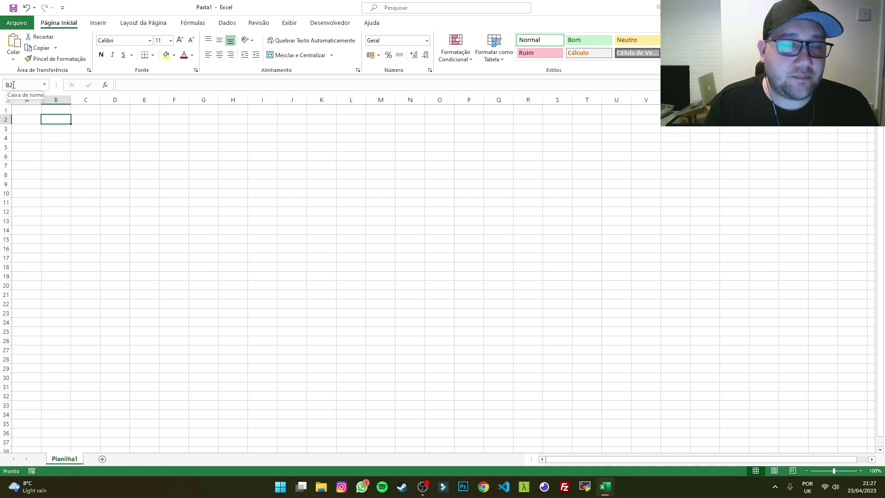
left_click(26, 109)
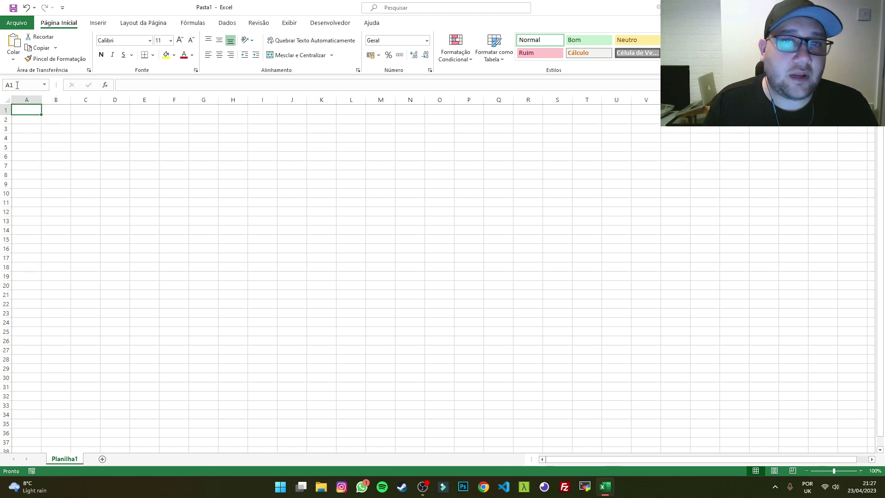
left_click(170, 176)
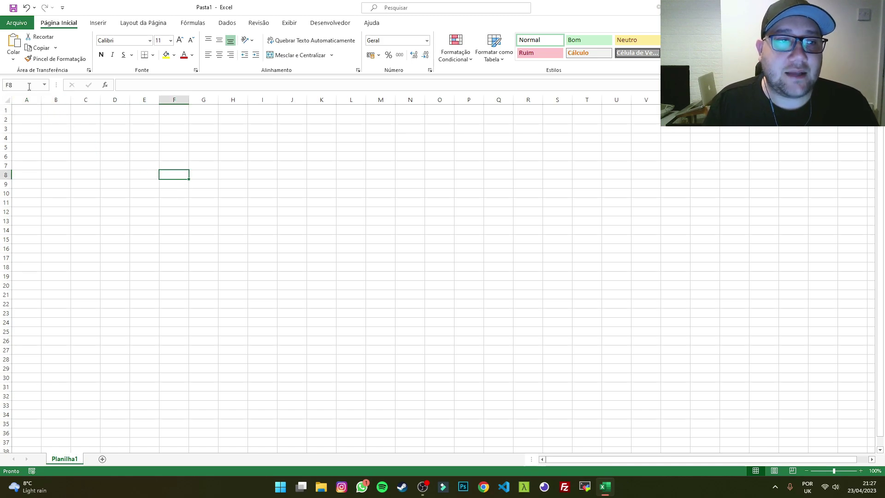
left_click(158, 202)
left_click(97, 158)
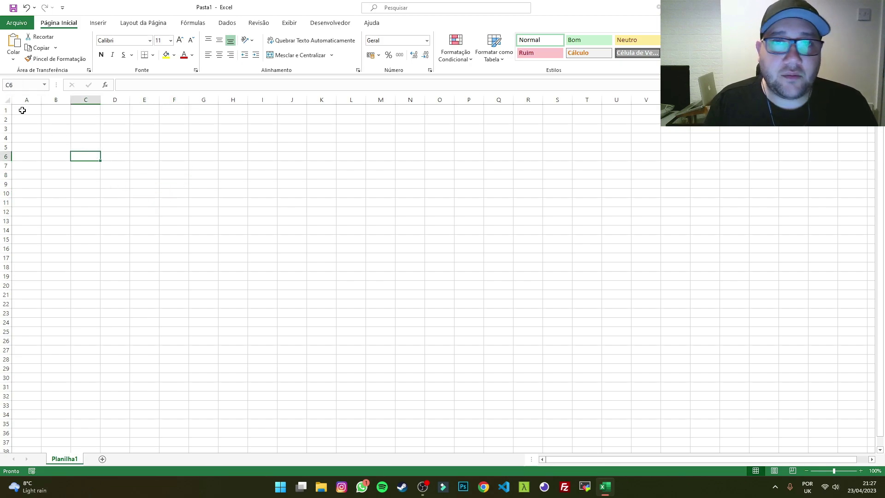
Select the range A1:C8, then walk the active cell around A1:B2, finishing on B2.
left_click_drag(30, 112, 88, 175)
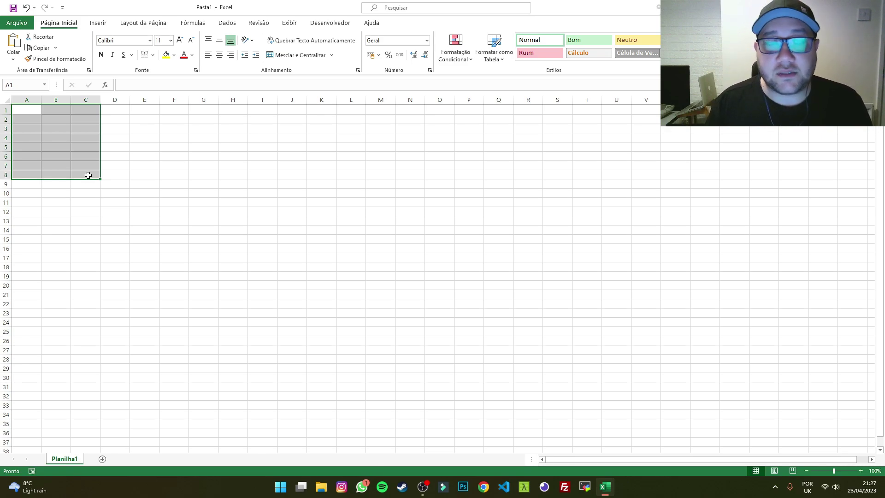
left_click(125, 155)
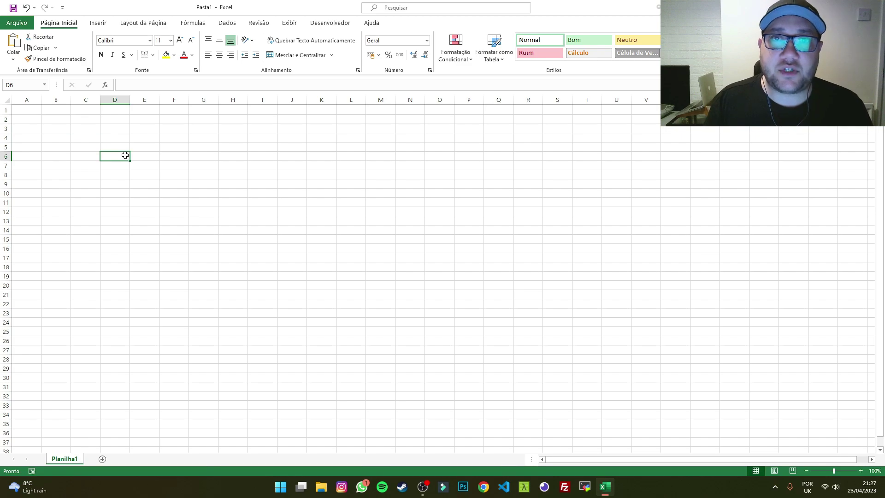
left_click(27, 111)
left_click(57, 121)
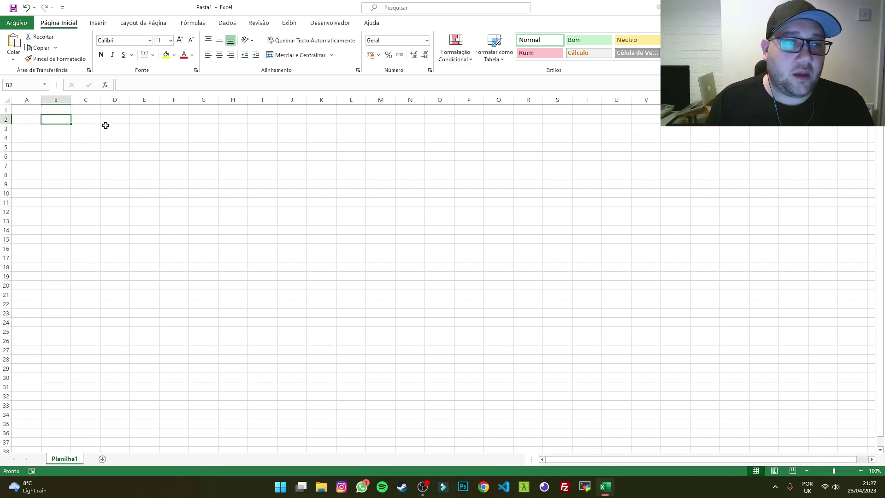
key("Up")
key("Left")
key("Down")
key("Right")
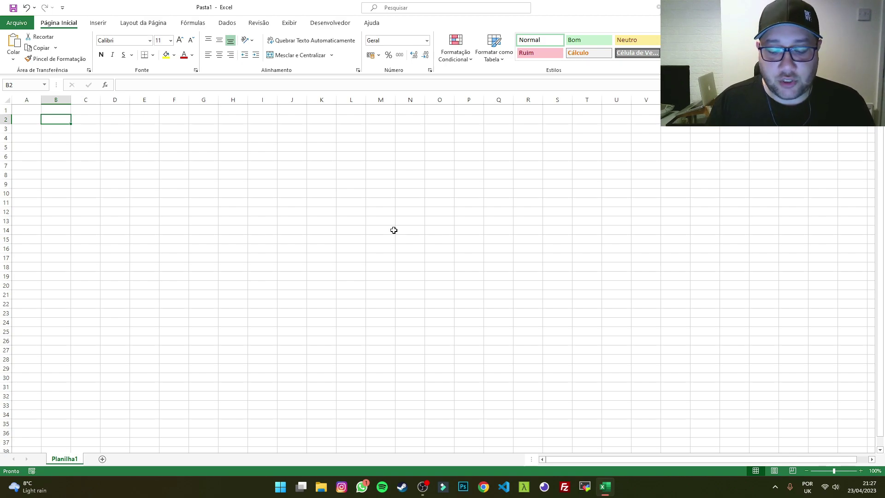
Enter the formula =8+6 in cell B2 and reselect the cell to examine its content.
type("=")
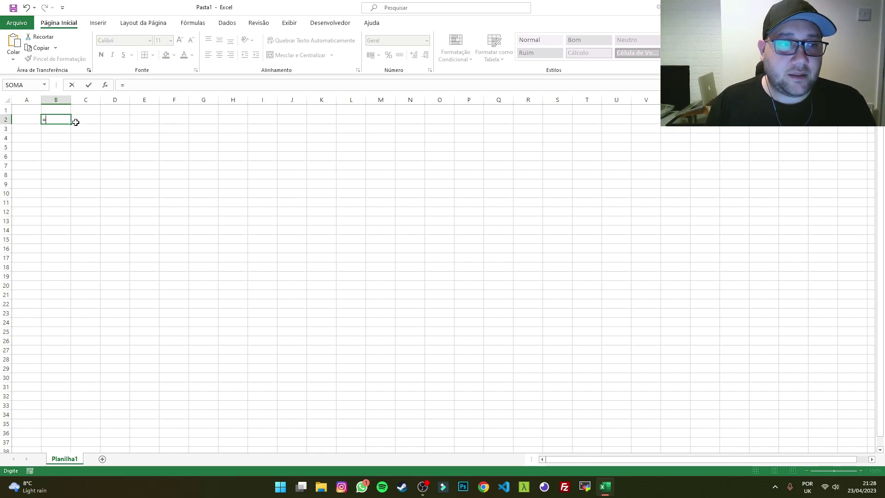
type("8+8")
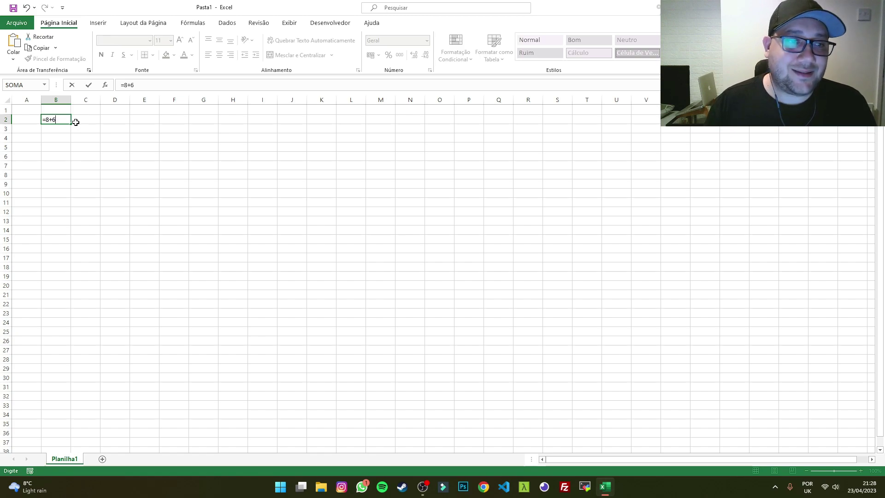
key("Return")
left_click(68, 119)
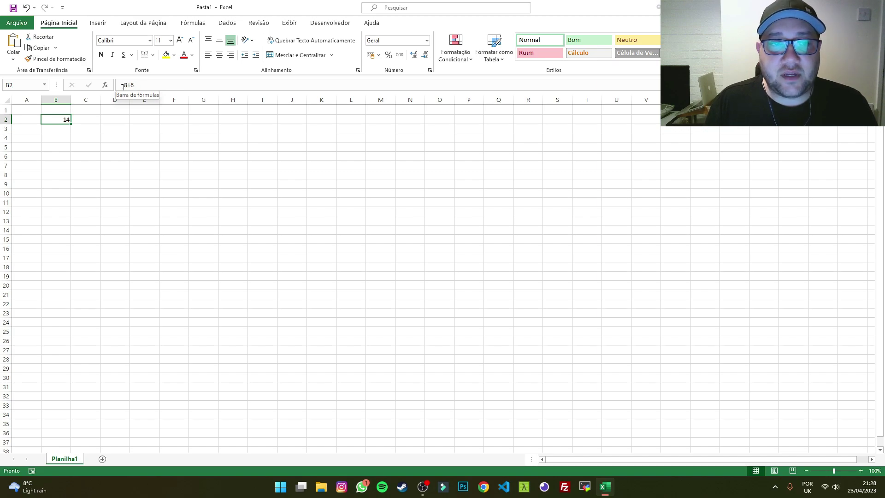
Enter 8+6 without an equals sign in cell C2 and reselect the cell.
left_click(90, 121)
type("8")
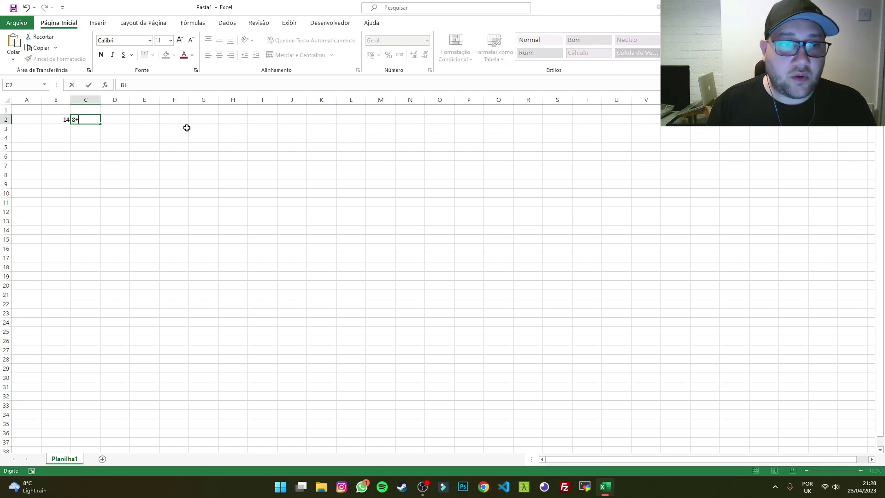
type("+6")
key("Return")
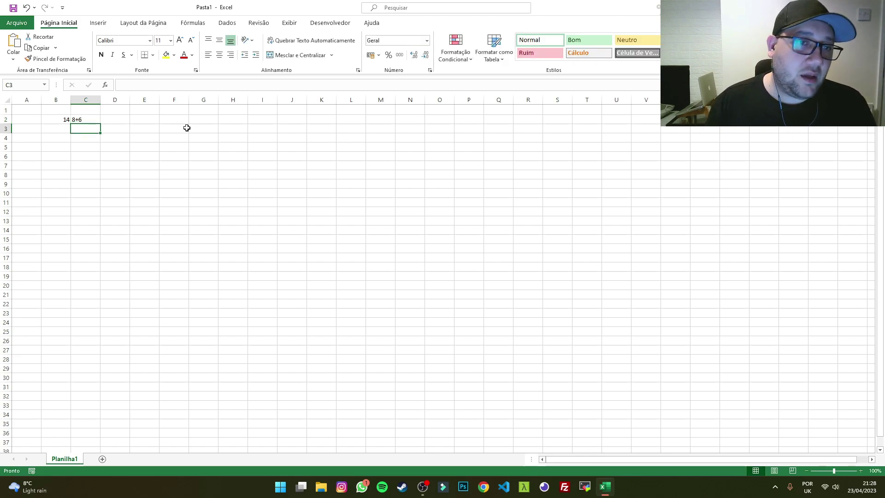
left_click(91, 120)
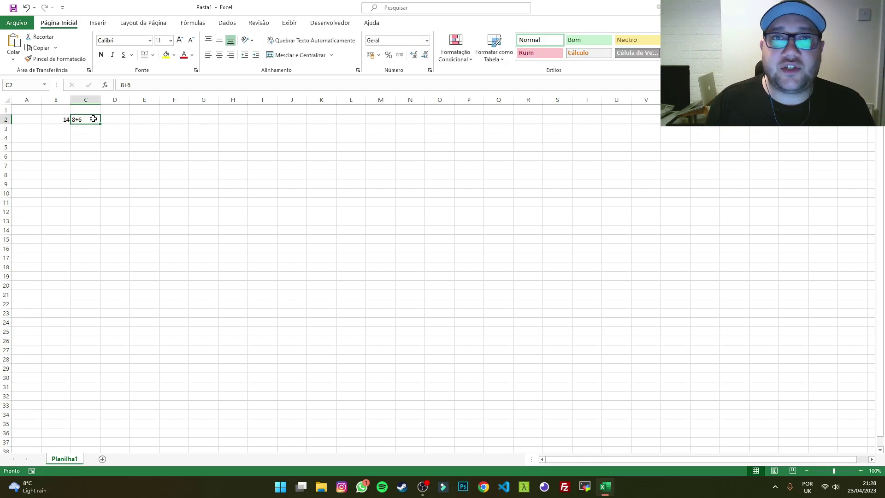
Clear the contents of cells B2 and C2.
left_click_drag(91, 119, 63, 119)
key("Delete")
left_click(59, 118)
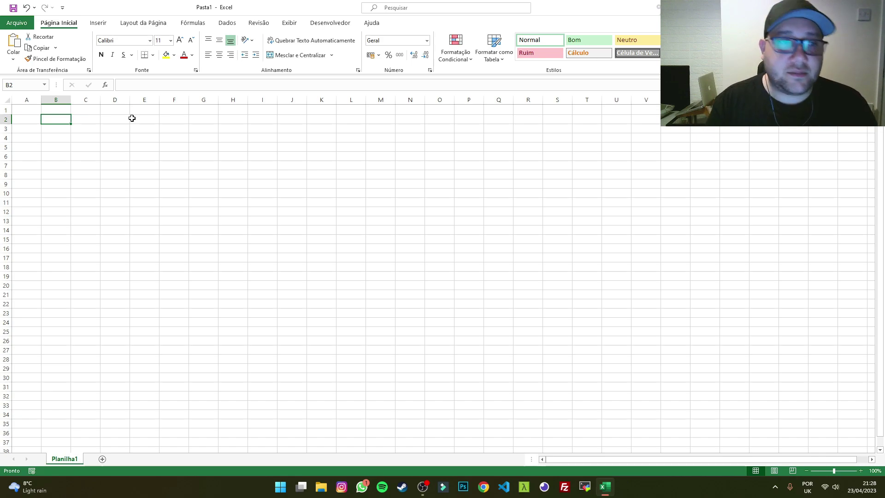
Enter the headers Valor1, Valor2 and Total in cells B1, C1 and D1.
key("Up")
type("Val")
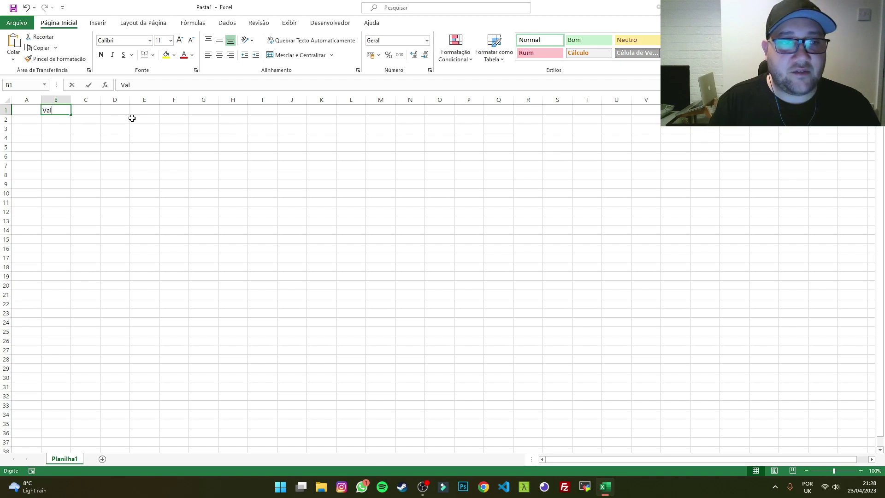
type("or1")
key("Tab")
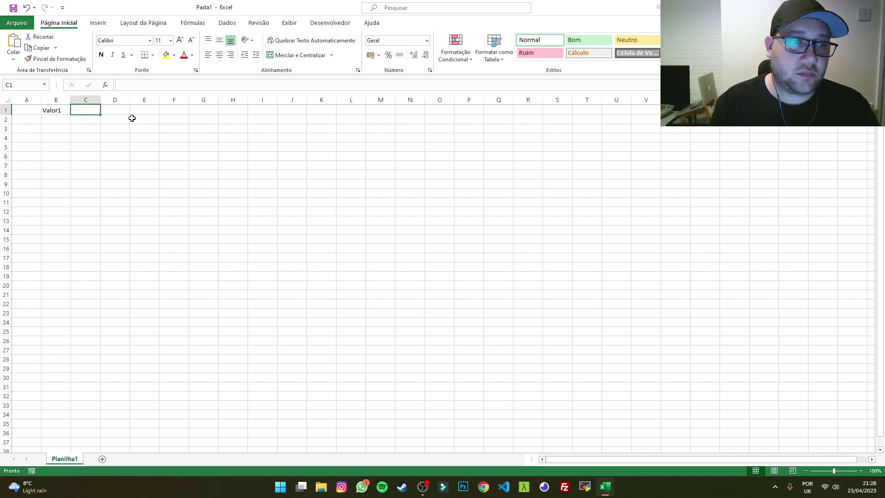
type("Valor2")
key("Tab")
type("Total")
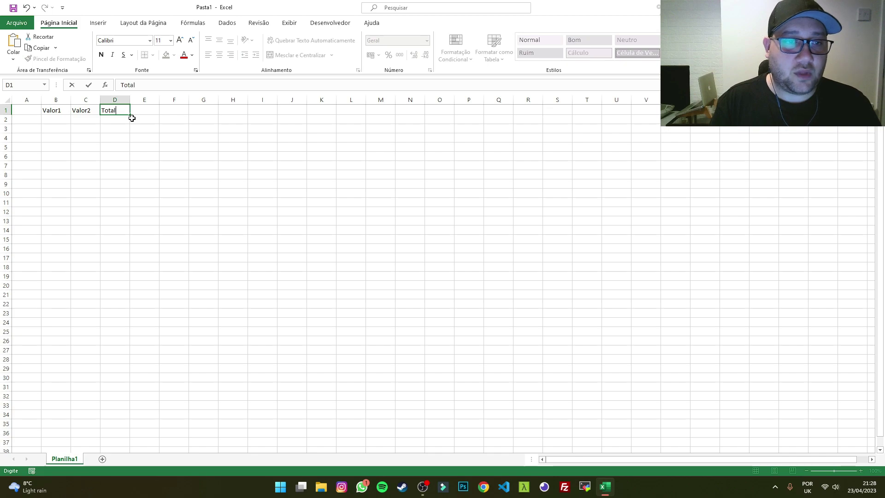
key("Return")
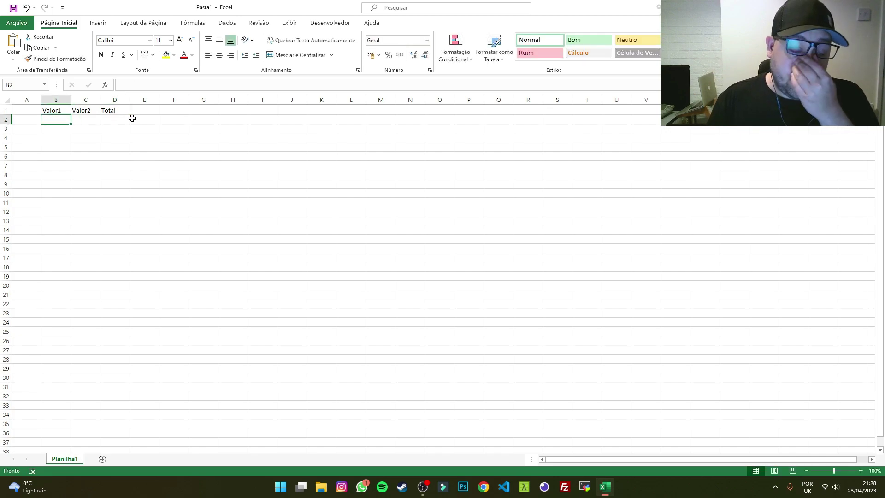
Enter the formula =8+6 in cell D2 under the Total header and reselect the cell.
left_click(5, 110)
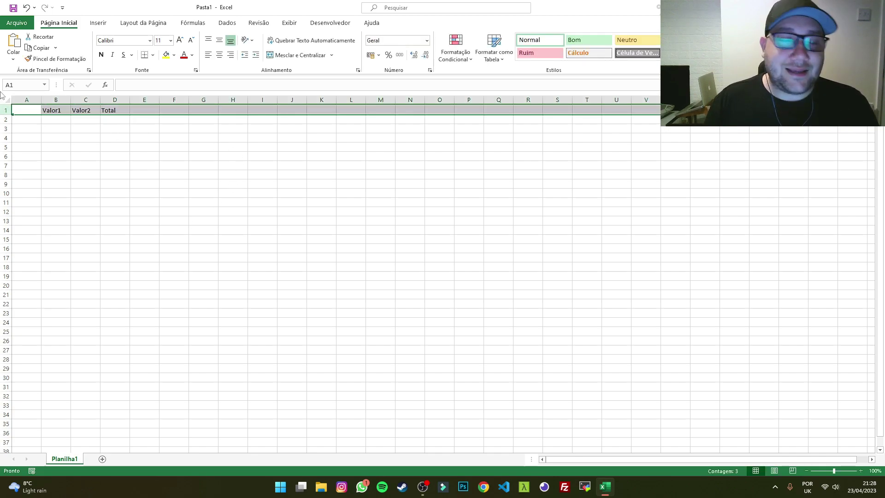
left_click(90, 138)
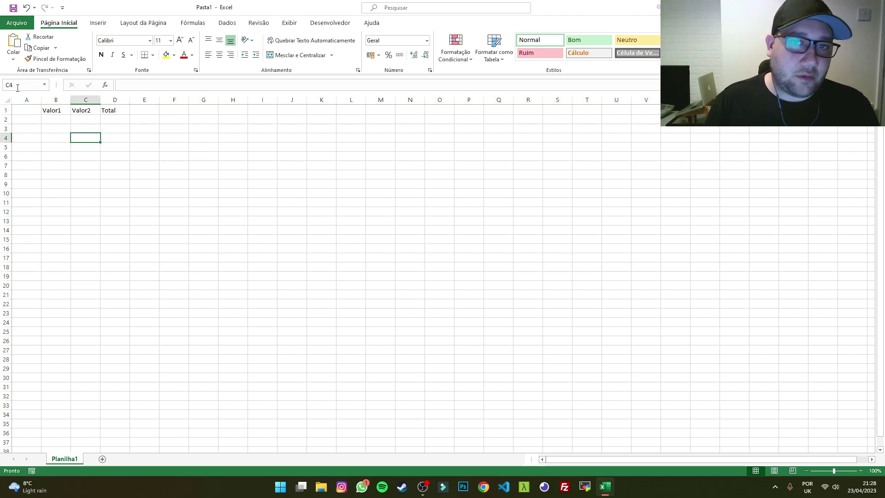
left_click(58, 123)
left_click(110, 120)
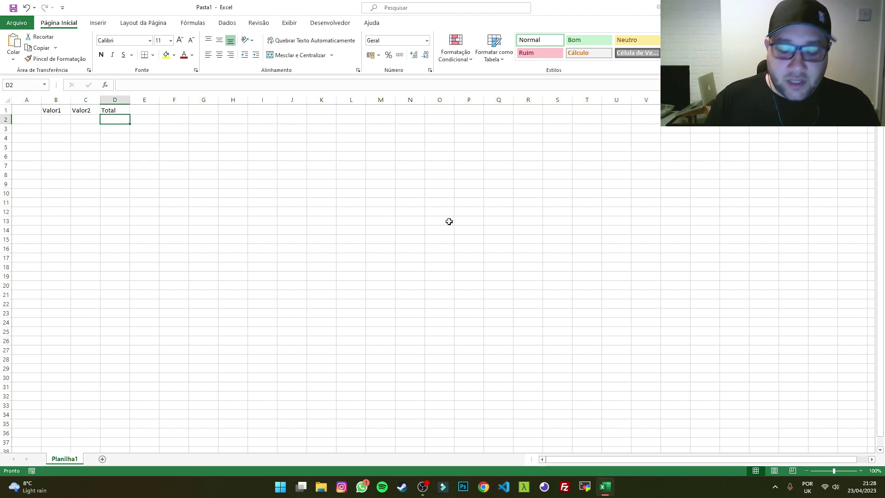
type("=")
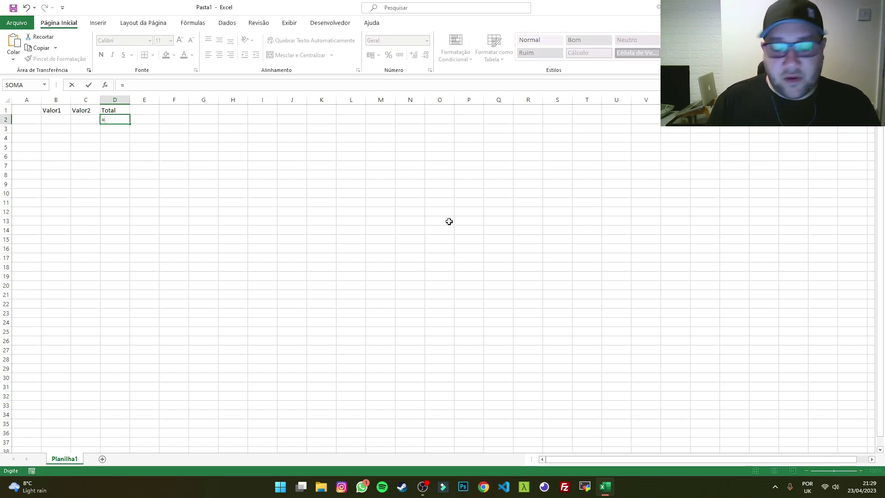
type("7+7")
key("Return")
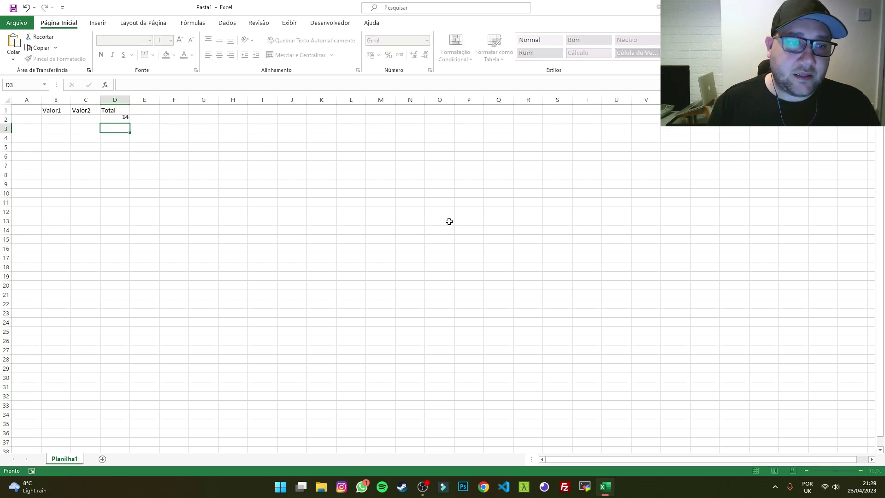
key("Up")
key("Left")
key("Right")
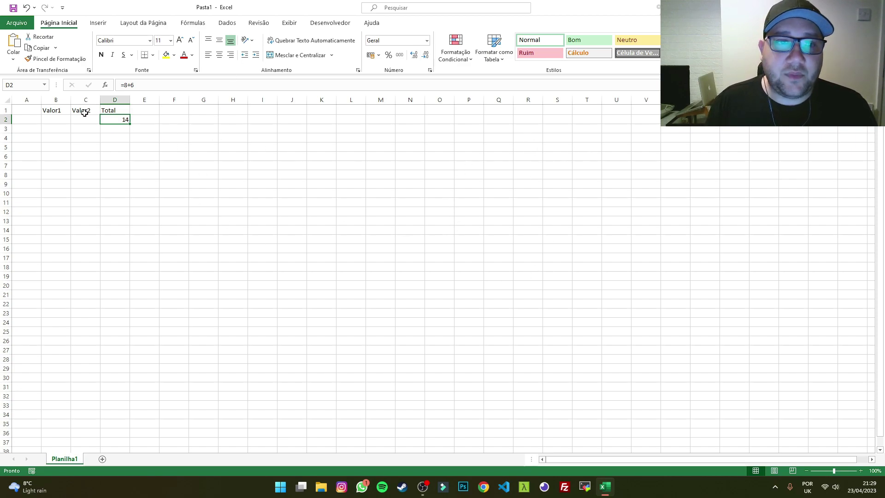
Change the formula in cell D2 to =8+8 and reselect the cell.
double_click(128, 121)
key("BackSpace")
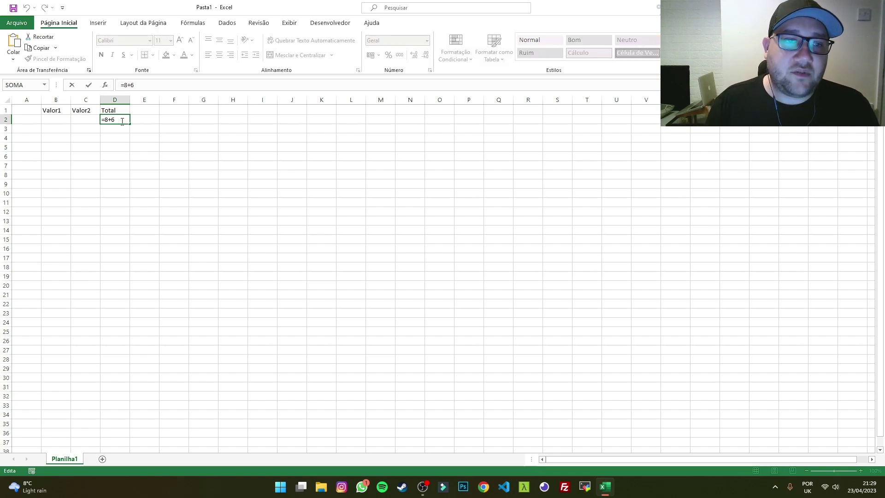
type("8")
key("Return")
left_click(121, 120)
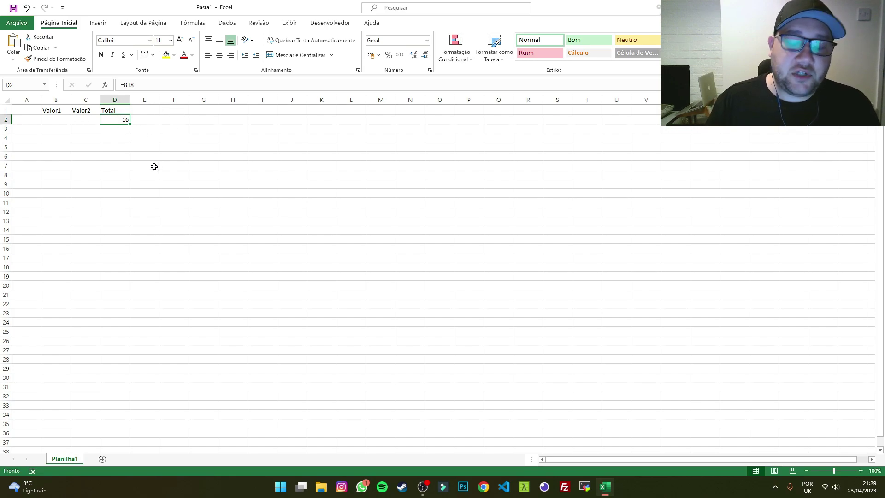
Clear the formula from cell D2, go over the empty value cells B2 and C2, and return to D2.
key("Delete")
key("Left")
key("Left")
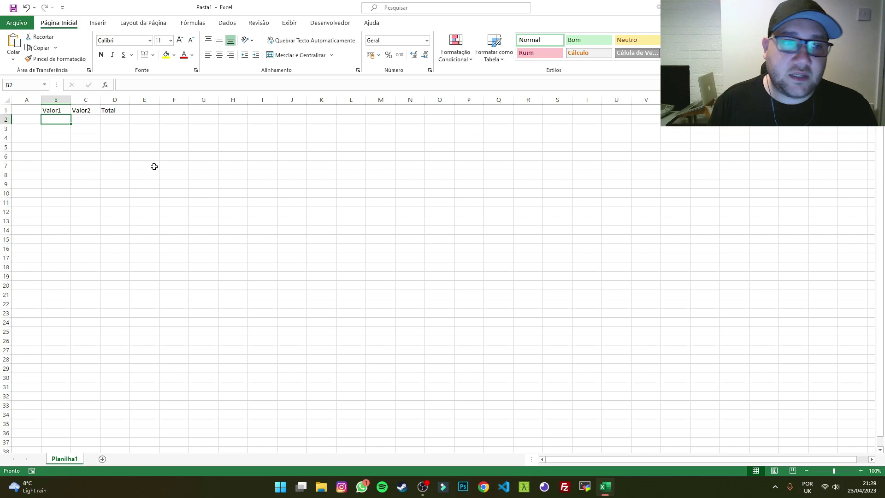
key("Up")
key("Down")
key("Right")
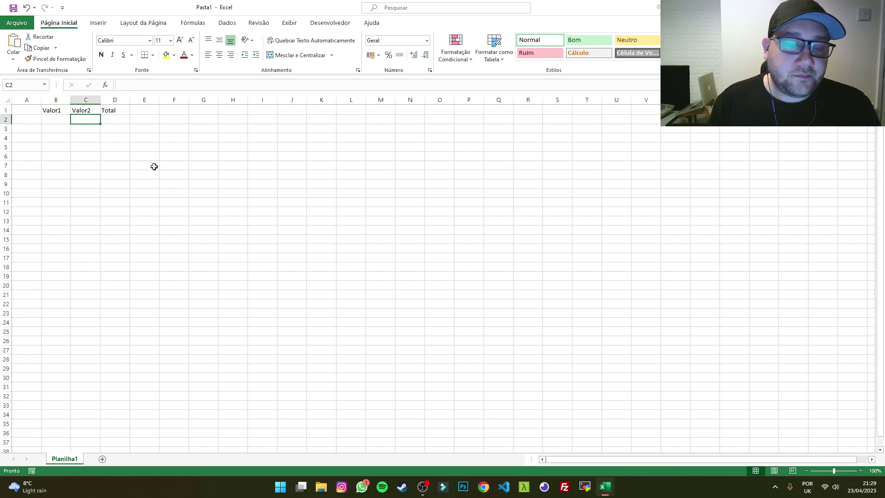
key("Right")
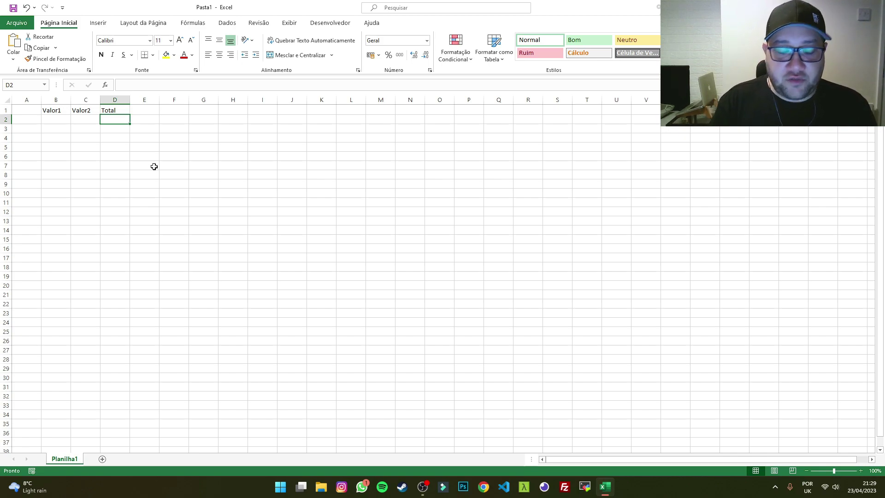
Enter the formula =B2+C2 in cell D2 under the Total header and reselect the cell.
type("=")
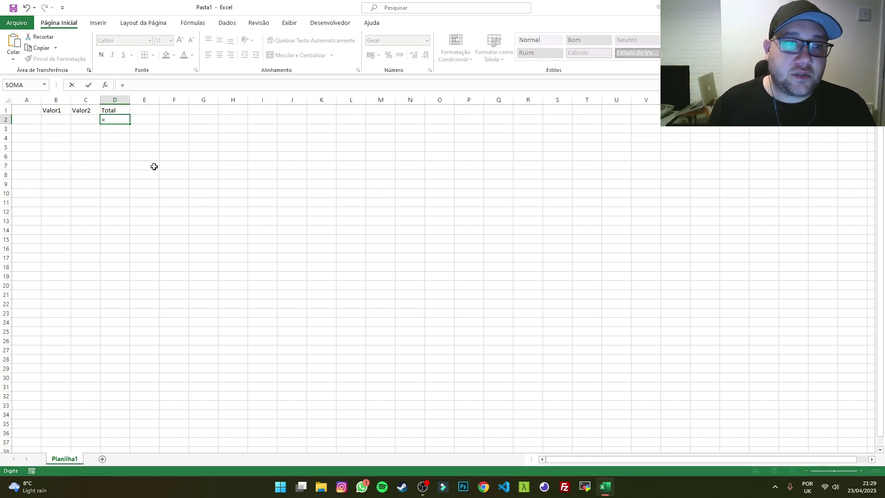
type("v")
key("BackSpace")
key("BackSpace")
type("V")
key("BackSpace")
key("Left")
key("Left")
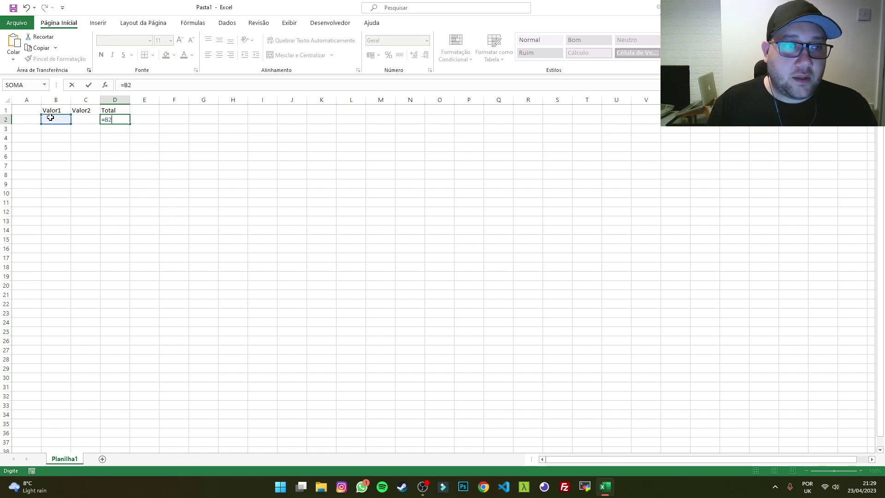
type("+")
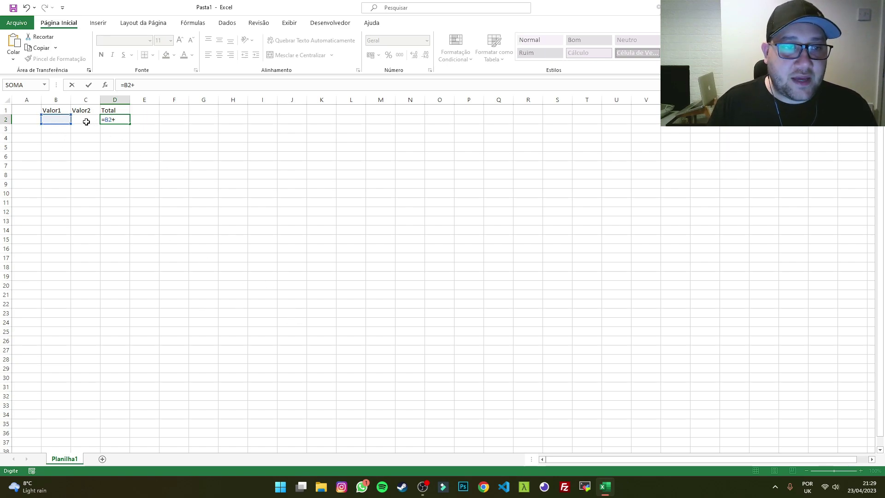
type("C2")
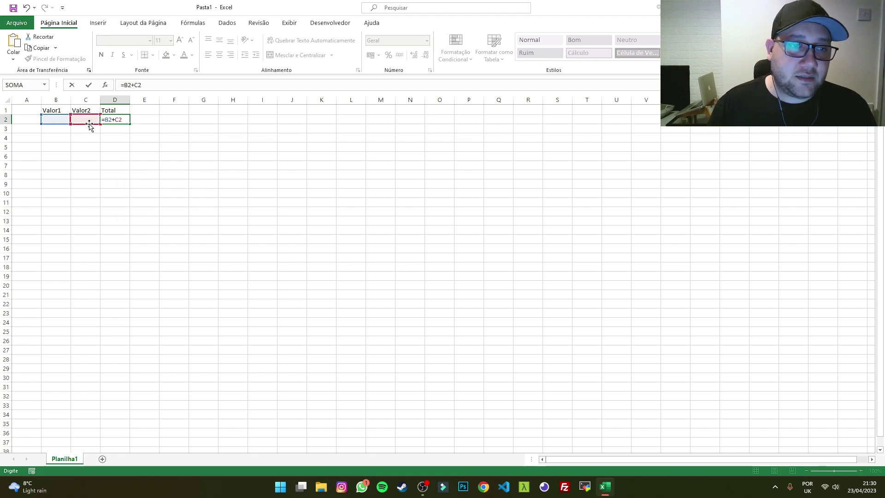
key("Return")
left_click(122, 119)
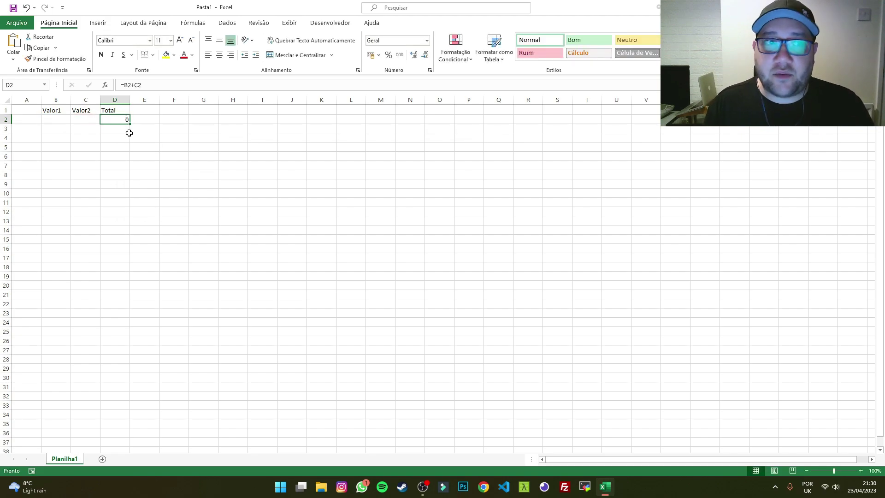
Enter 2 in cell B2 and 10 in cell C2, and select the Total cell D2.
left_click_drag(85, 121, 63, 122)
left_click(59, 119)
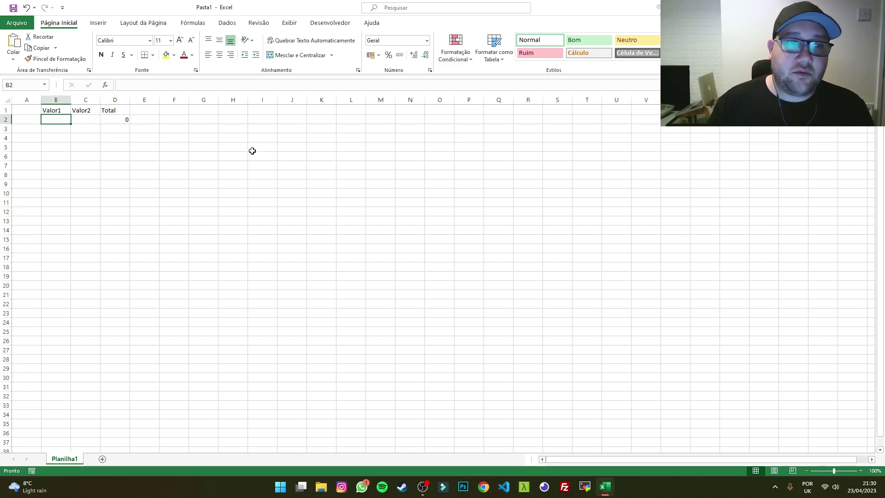
type("2")
key("Tab")
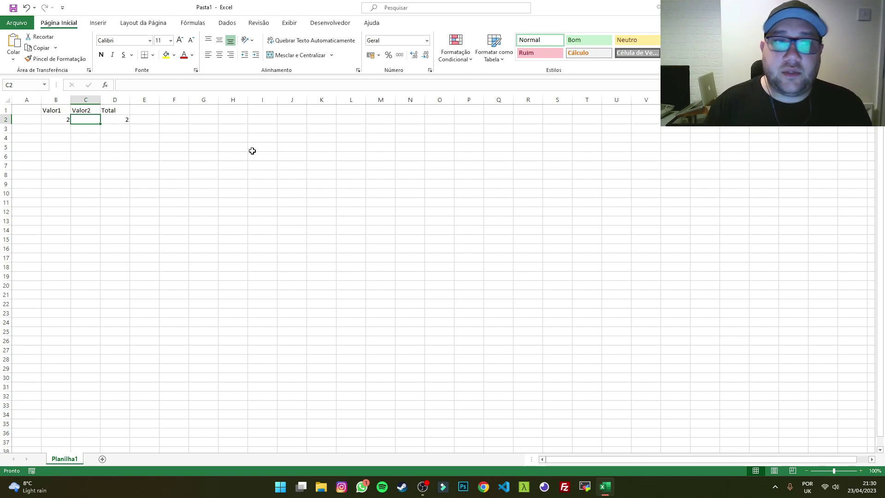
type("10")
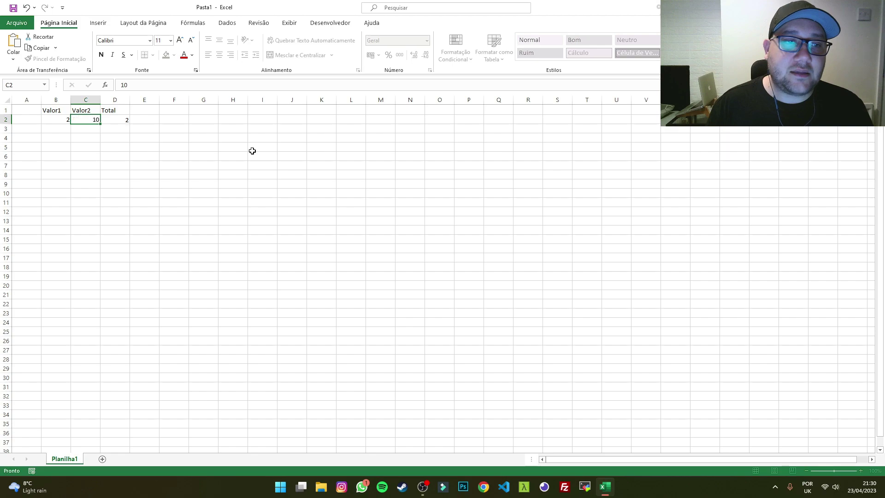
key("Return")
key("Up")
key("Right")
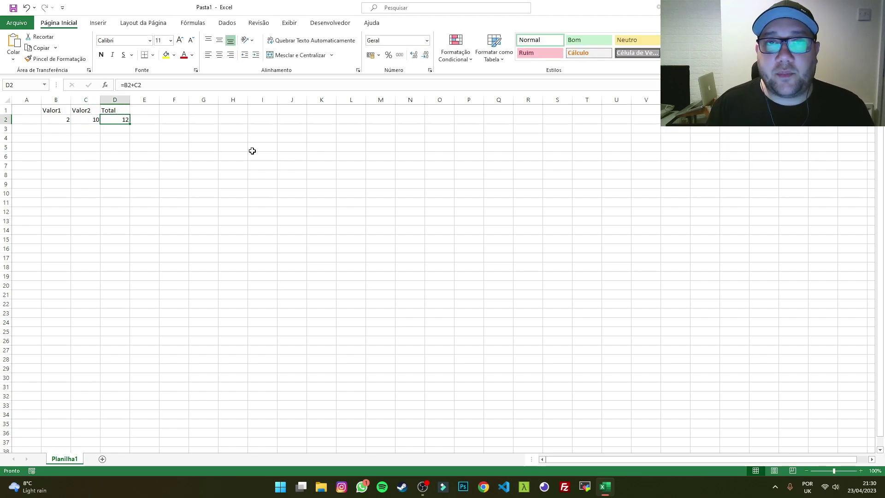
Highlight the two addends in B2:C2 and compare them with the Total formula in D2.
key("Left")
key("Left")
key("shift+Right")
key("shift+Left")
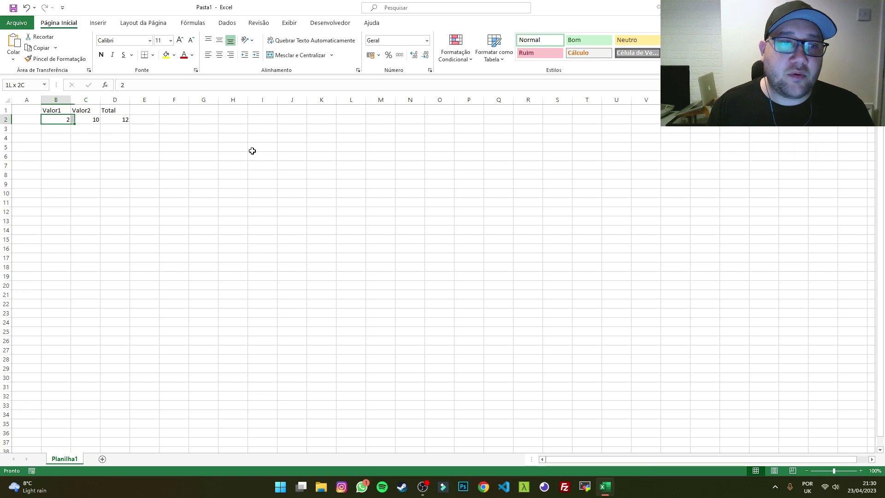
key("shift+Right")
key("shift+Left")
key("shift+Right")
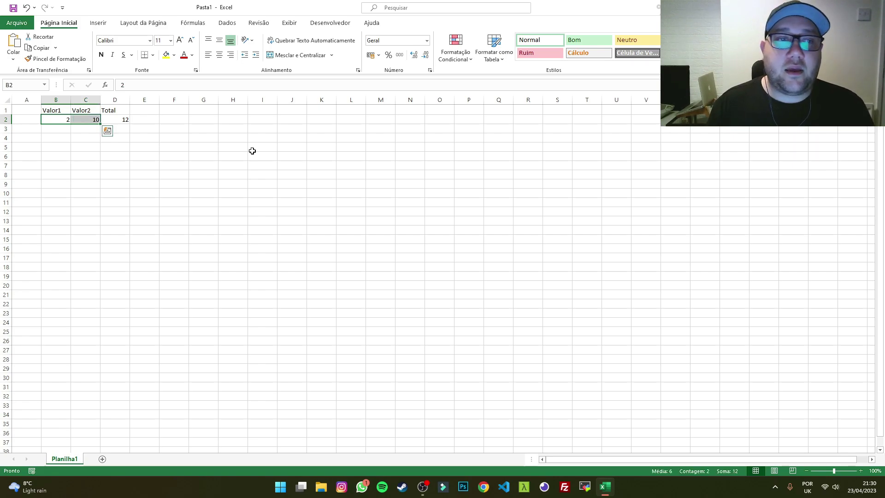
key("Right")
key("Right")
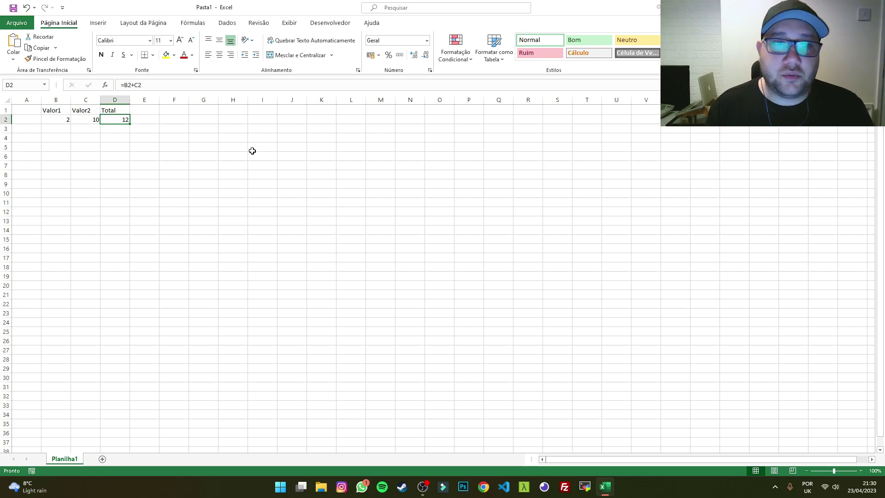
Examine how column B and row 2 make up a cell address, and check the address of the Valor2 cell.
key("Left")
key("Left")
key("Up")
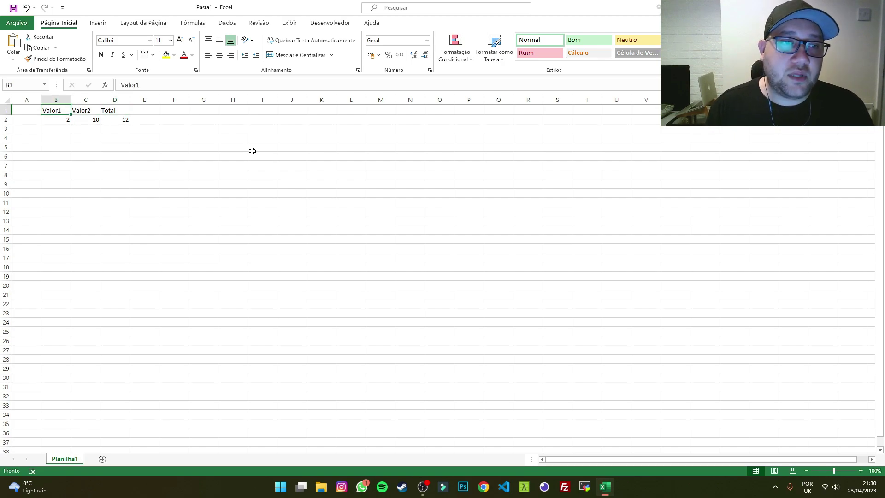
left_click(54, 100)
left_click(6, 119)
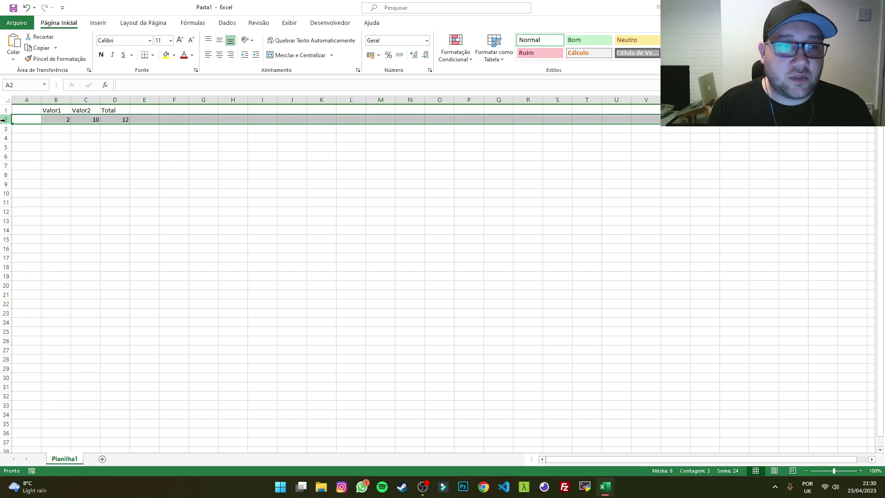
left_click(85, 121)
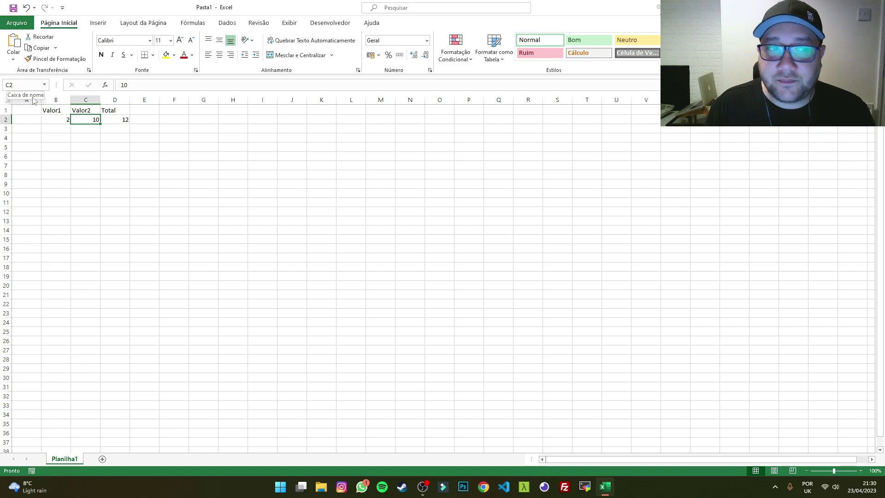
Highlight the whole formula of the Total cell D2 to inspect its cell references, and leave editing without changes.
left_click(112, 120)
left_click_drag(121, 86, 153, 85)
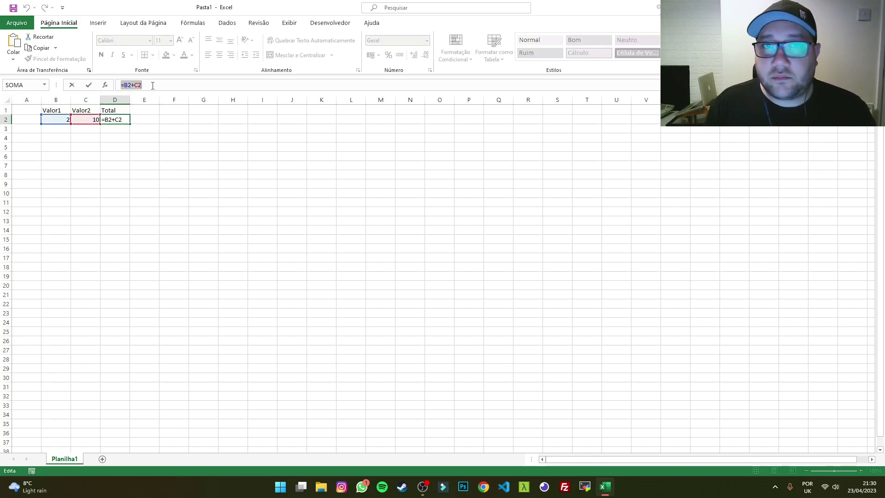
key("Escape")
left_click(88, 154)
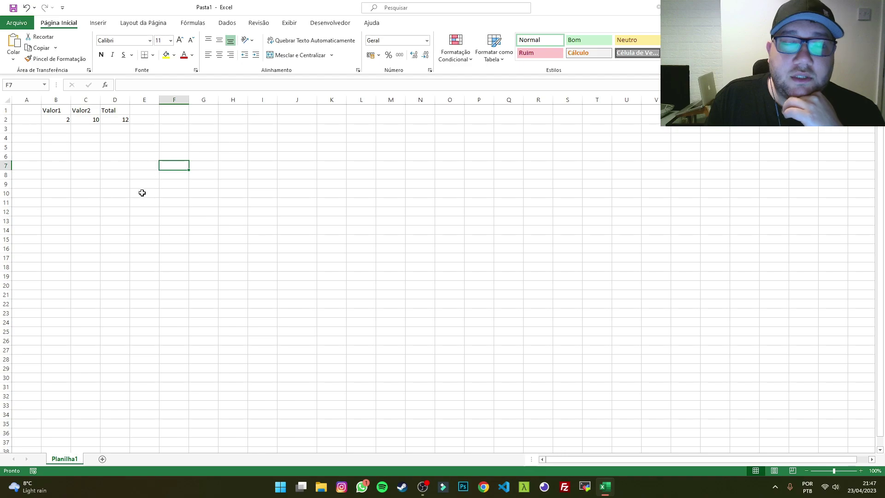
left_click_drag(116, 120, 58, 113)
left_click(92, 184)
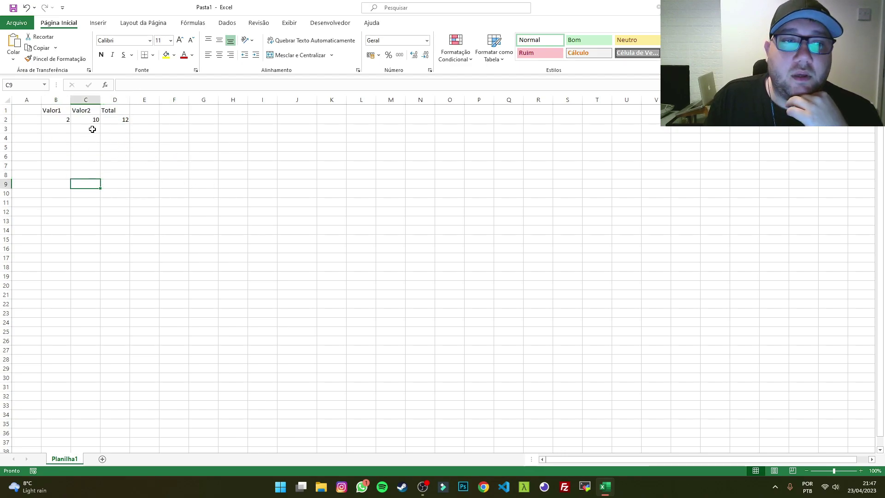